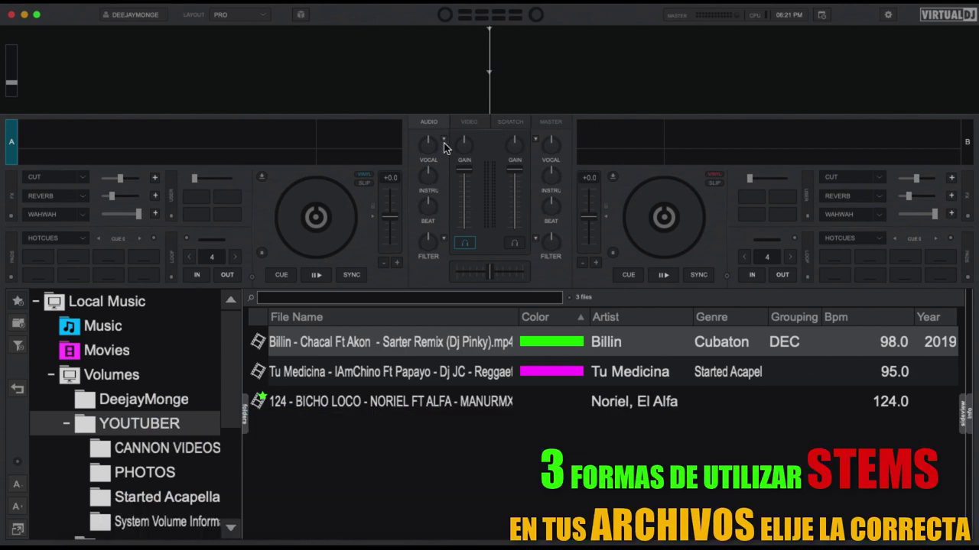
Check the advanced EQ modes in the equalizer controls and switch the performance pads on both decks to stems.
{"action": "left_click", "coordinate": [443, 142]}
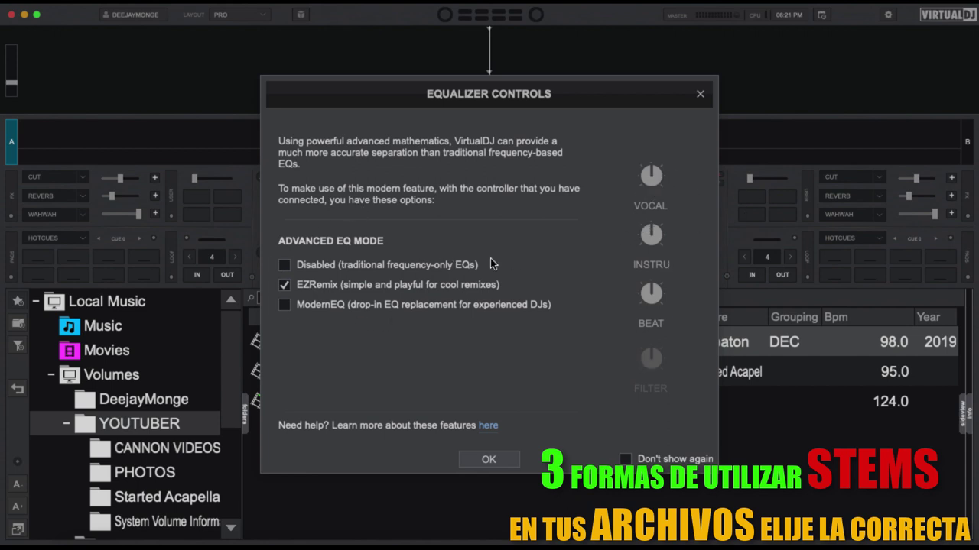
{"action": "left_click", "coordinate": [703, 93]}
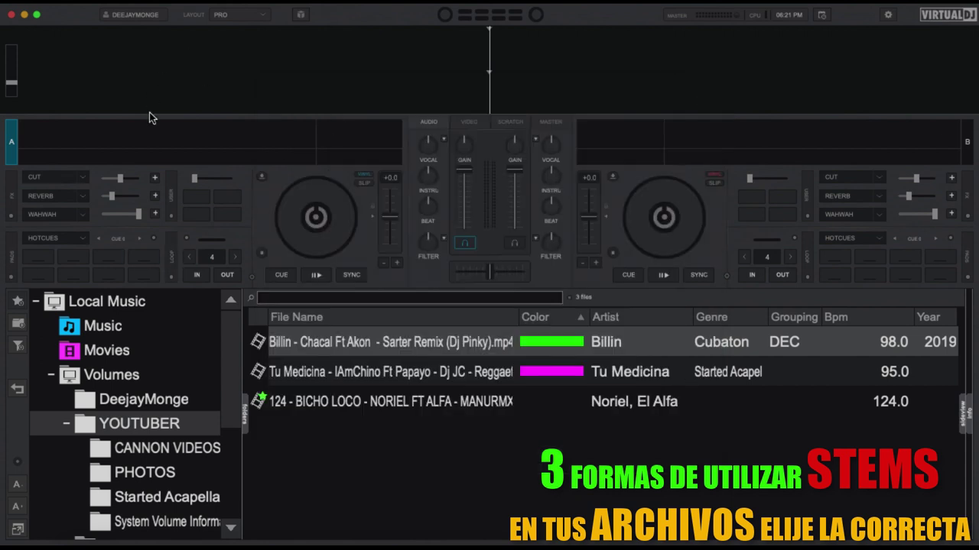
{"action": "left_click", "coordinate": [80, 236]}
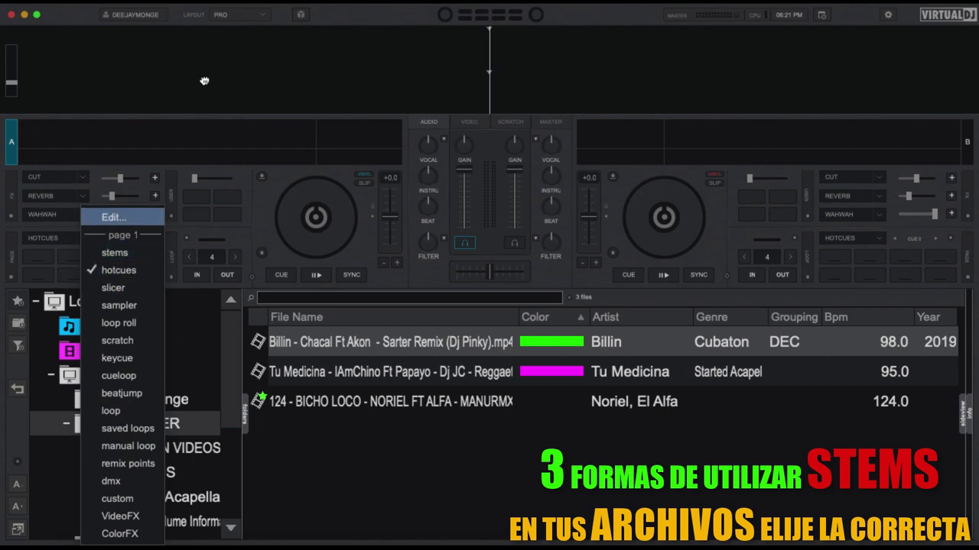
{"action": "left_click", "coordinate": [110, 253]}
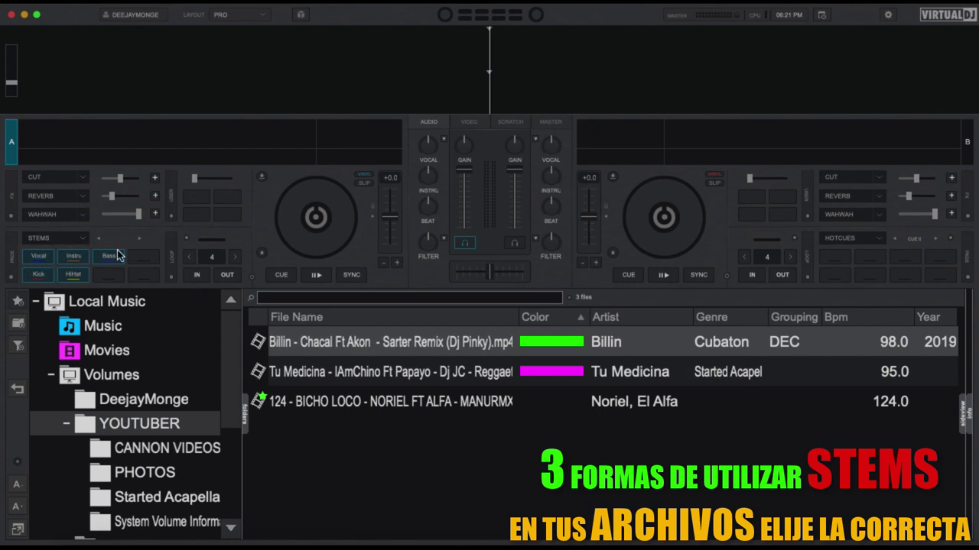
{"action": "left_click", "coordinate": [848, 238]}
{"action": "left_click", "coordinate": [856, 253]}
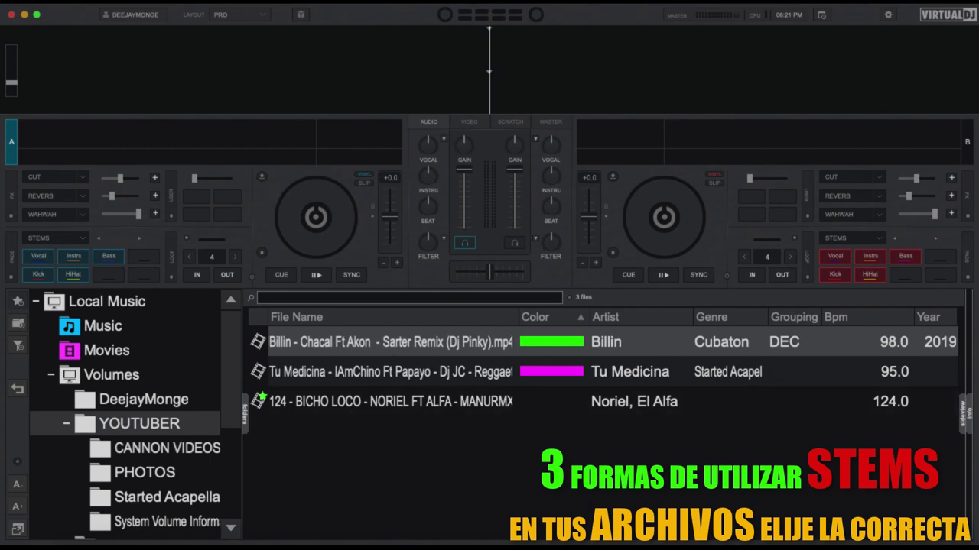
Review the precomputeStems choices in the performance options and close the configuration.
{"action": "left_click", "coordinate": [887, 15]}
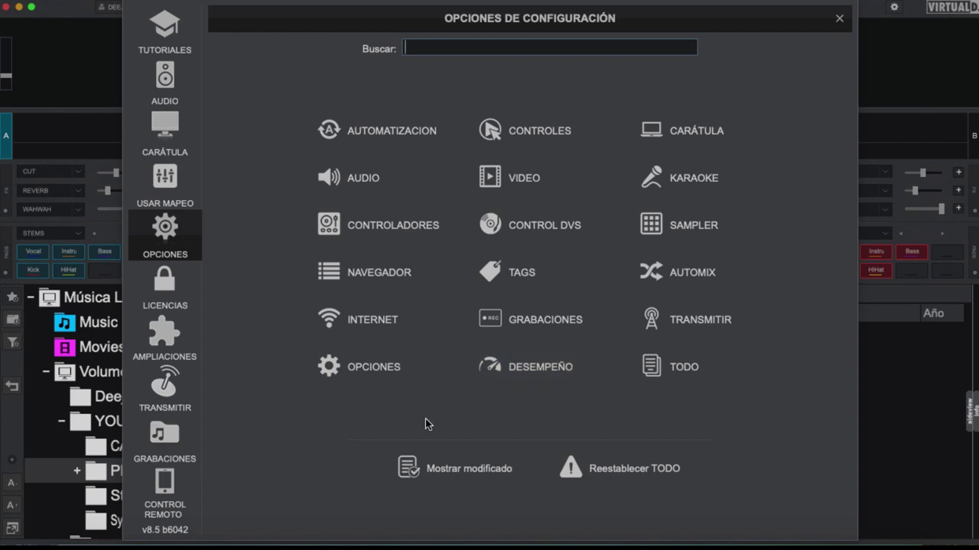
{"action": "left_click", "coordinate": [552, 367]}
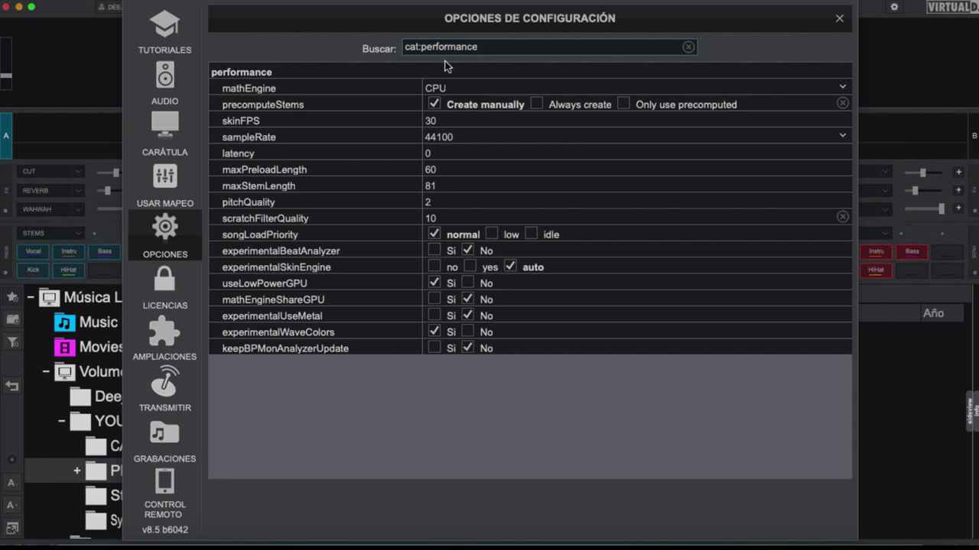
{"action": "left_click", "coordinate": [839, 17]}
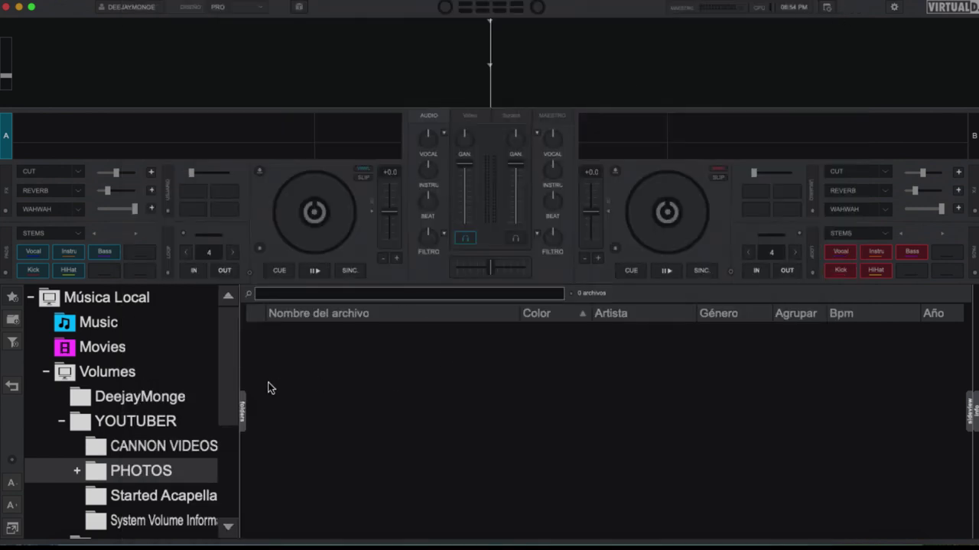
Load the Billin - Chacal Ft Akon video from the YOUTUBER folder onto deck A and minimize the video output window.
{"action": "left_click", "coordinate": [164, 430]}
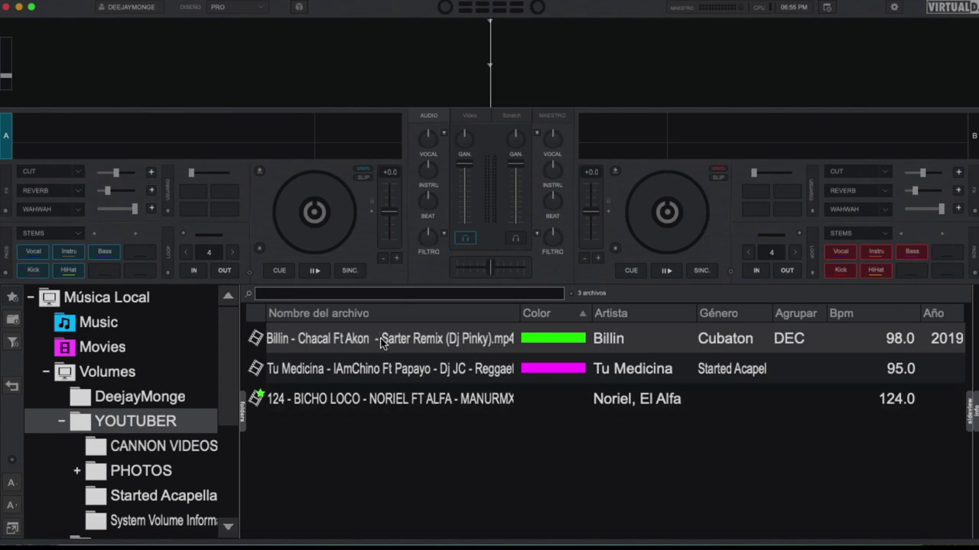
{"action": "left_click_drag", "start_coordinate": [395, 341], "coordinate": [225, 135]}
{"action": "right_click", "coordinate": [241, 75]}
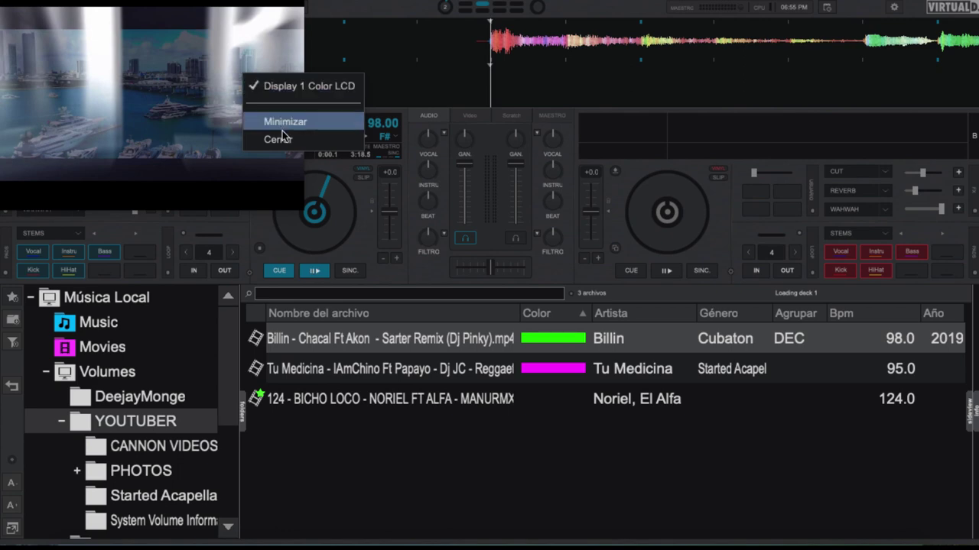
{"action": "left_click", "coordinate": [281, 121]}
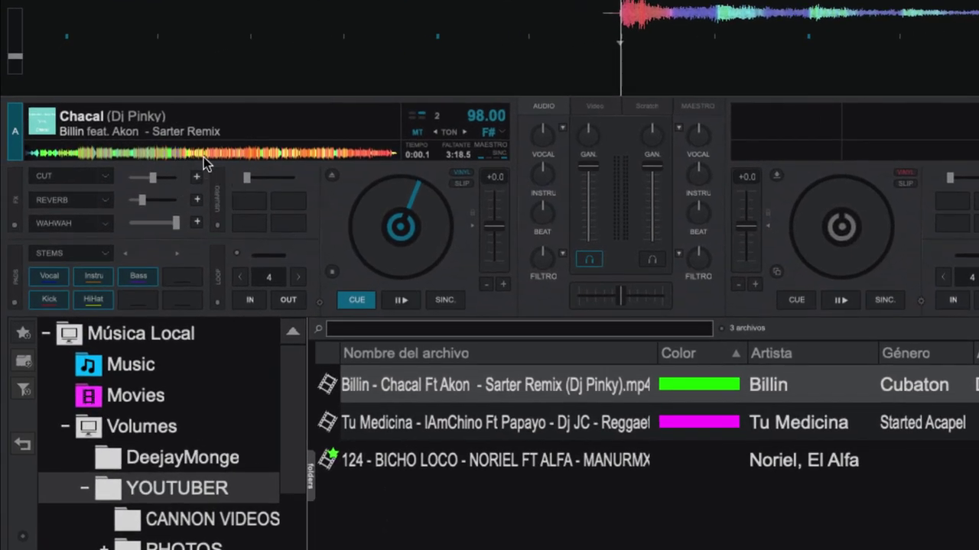
Preview the loaded video in the mixer section and return to the audio controls.
{"action": "left_click", "coordinate": [595, 107]}
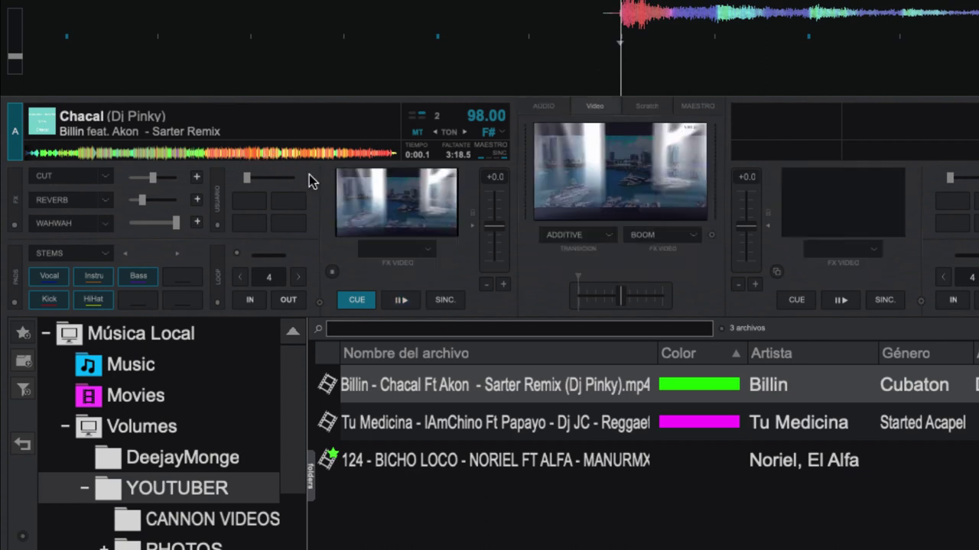
{"action": "left_click", "coordinate": [557, 107]}
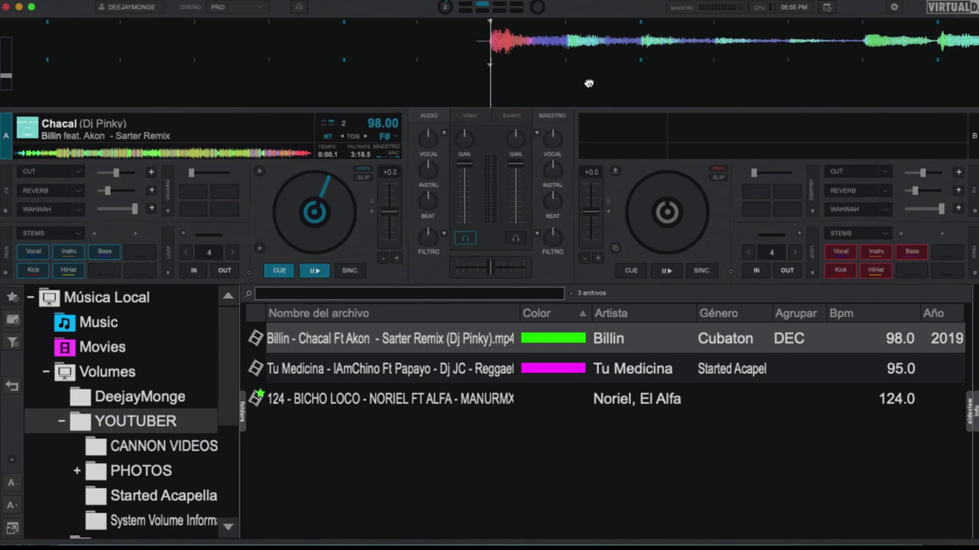
Set precomputeStems to Always create in the performance options and close the configuration.
{"action": "left_click", "coordinate": [894, 11]}
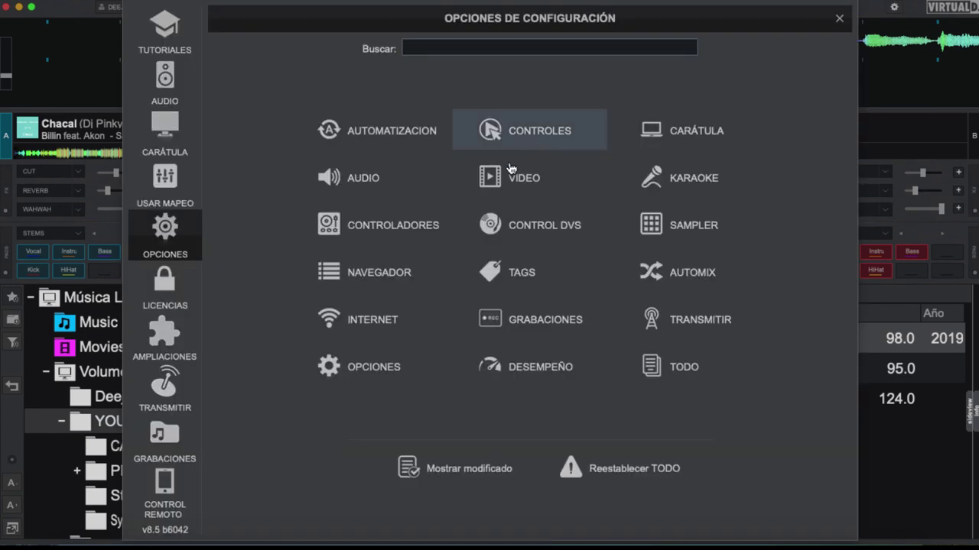
{"action": "left_click", "coordinate": [526, 365]}
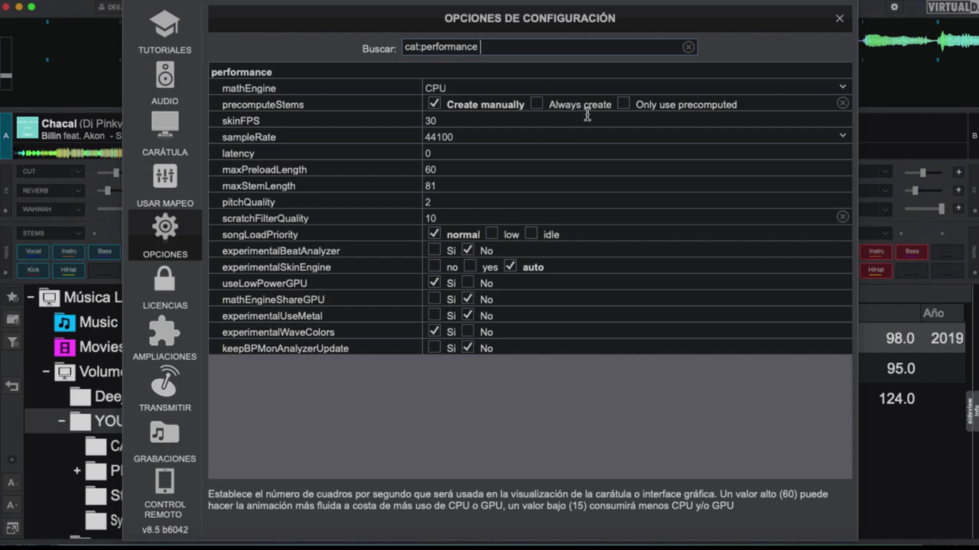
{"action": "left_click", "coordinate": [537, 104]}
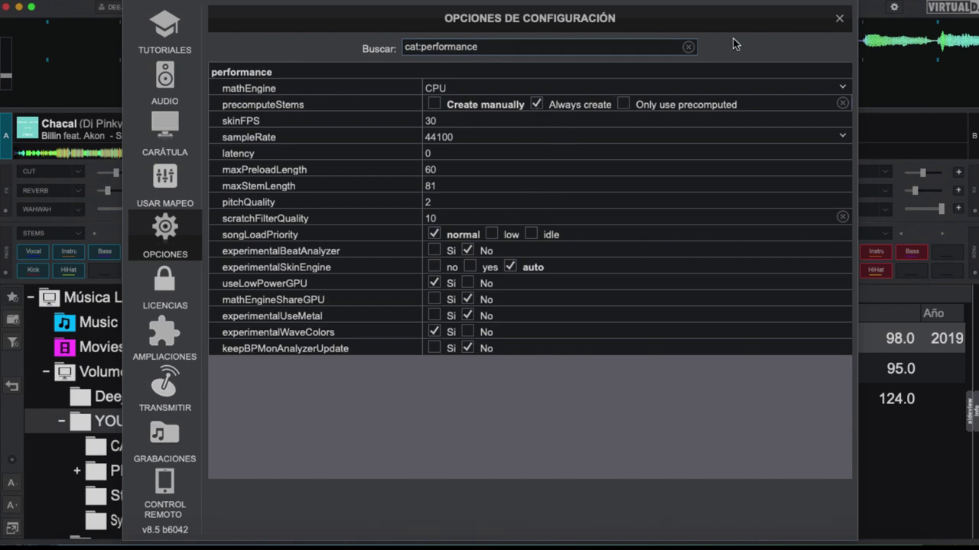
{"action": "left_click", "coordinate": [839, 17]}
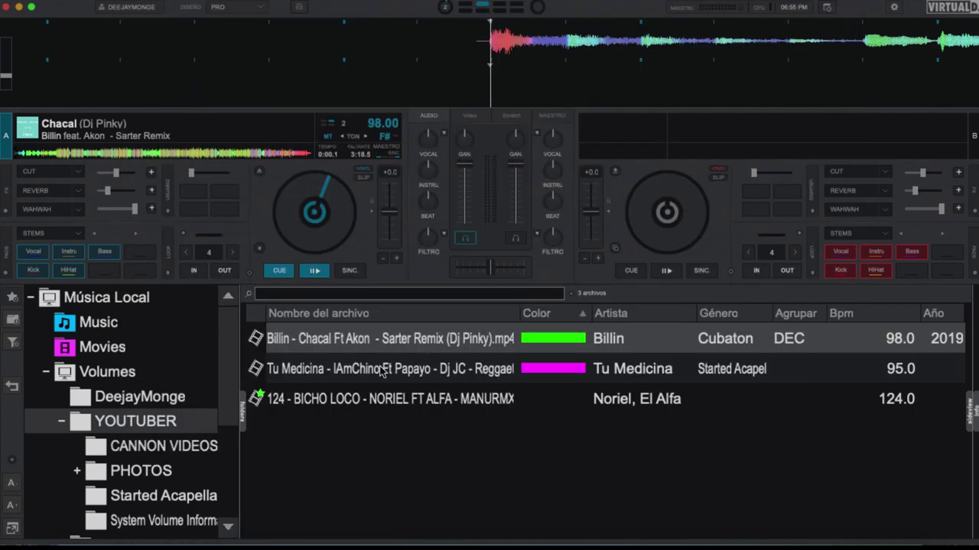
Load the Tu Medicina video onto deck B.
{"action": "left_click", "coordinate": [457, 369]}
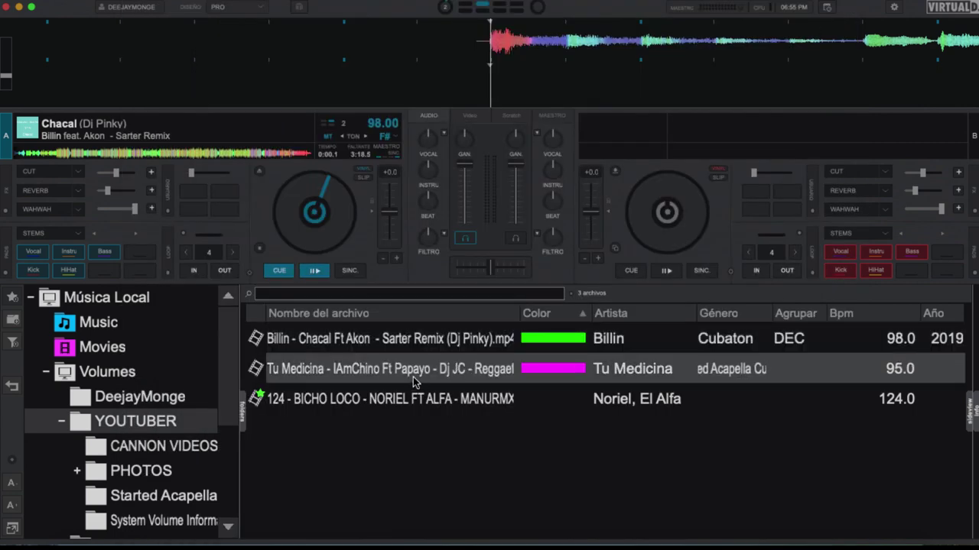
{"action": "left_click_drag", "start_coordinate": [457, 369], "coordinate": [692, 93]}
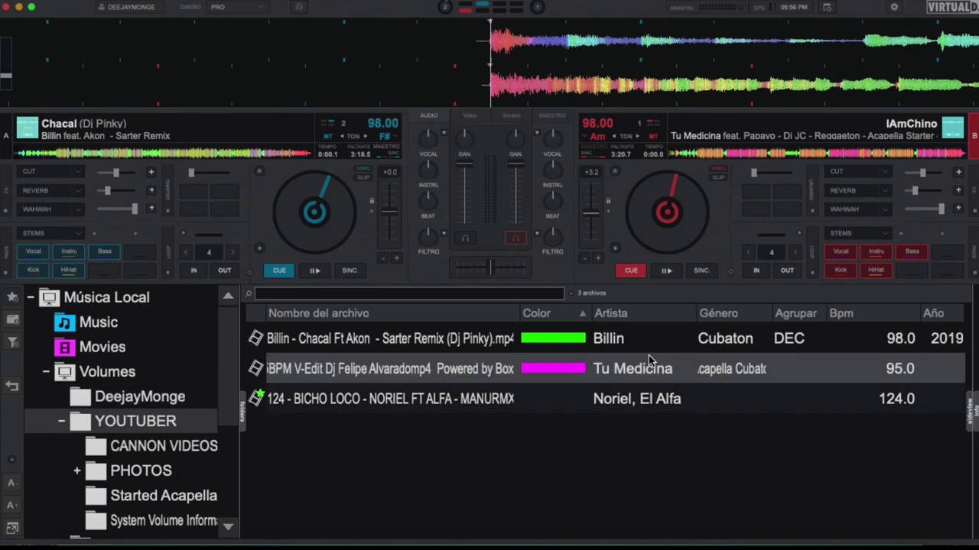
Reveal the Tu Medicina video in Finder and examine the size and details of its MP4 file.
{"action": "right_click", "coordinate": [519, 371]}
{"action": "mouse_move", "coordinate": [626, 462]}
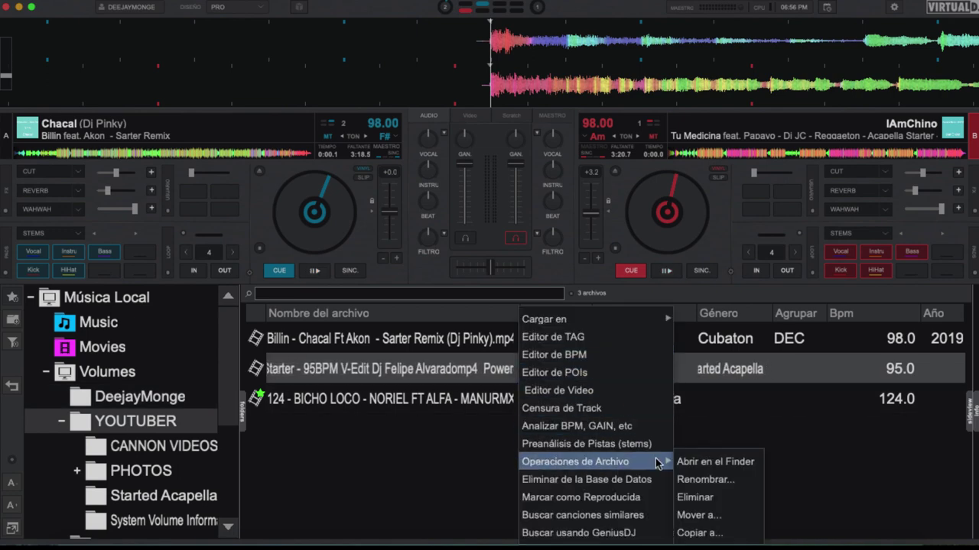
{"action": "left_click", "coordinate": [713, 462]}
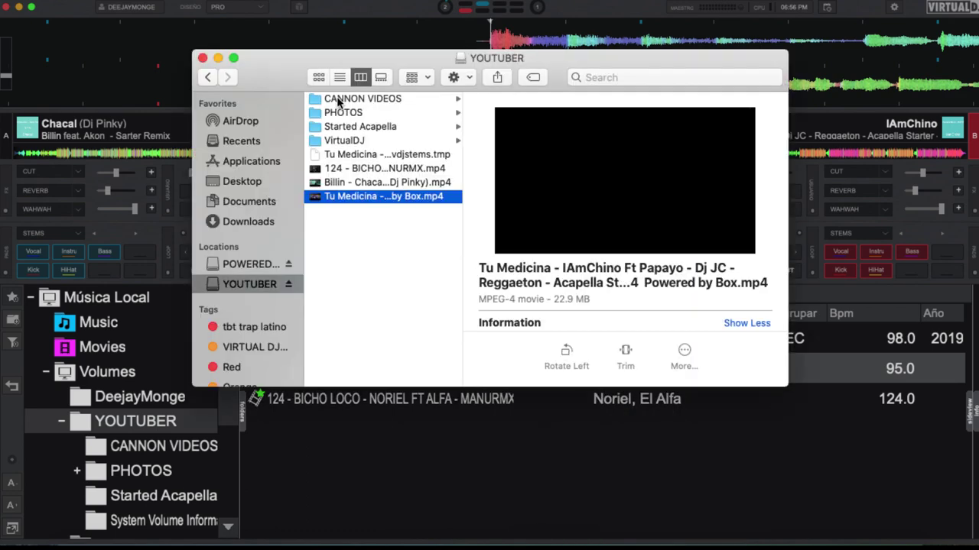
{"action": "left_click_drag", "start_coordinate": [553, 61], "coordinate": [537, 135]}
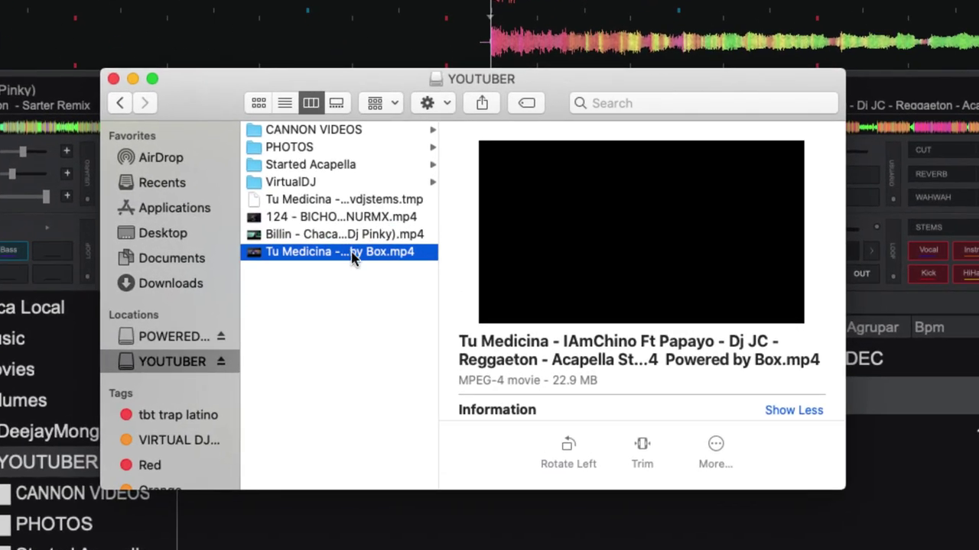
{"action": "scroll", "coordinate": [690, 380], "scroll_direction": "down", "scroll_amount": 3}
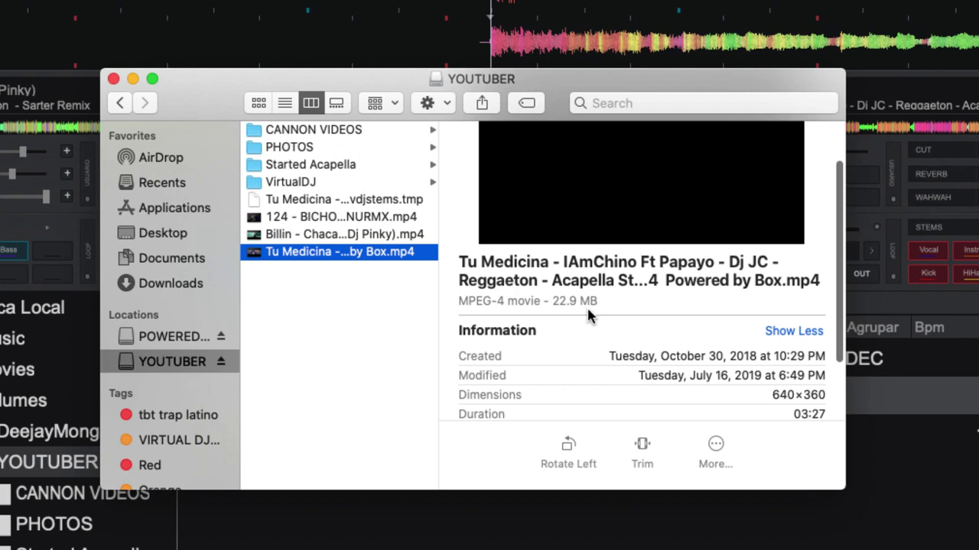
{"action": "scroll", "coordinate": [639, 294], "scroll_direction": "up", "scroll_amount": 2}
{"action": "scroll", "coordinate": [641, 300], "scroll_direction": "up", "scroll_amount": 1}
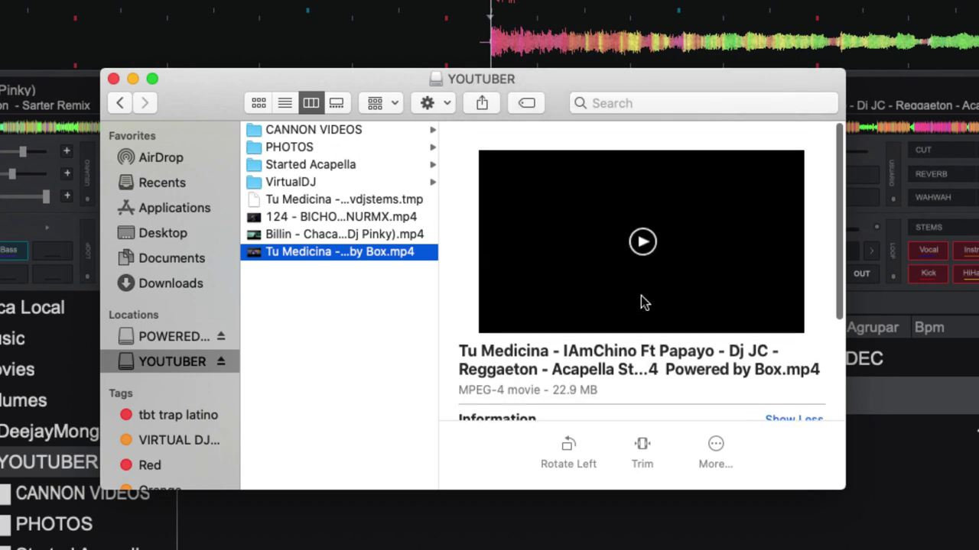
{"action": "scroll", "coordinate": [641, 300], "scroll_direction": "down", "scroll_amount": 3}
{"action": "scroll", "coordinate": [641, 300], "scroll_direction": "up", "scroll_amount": 3}
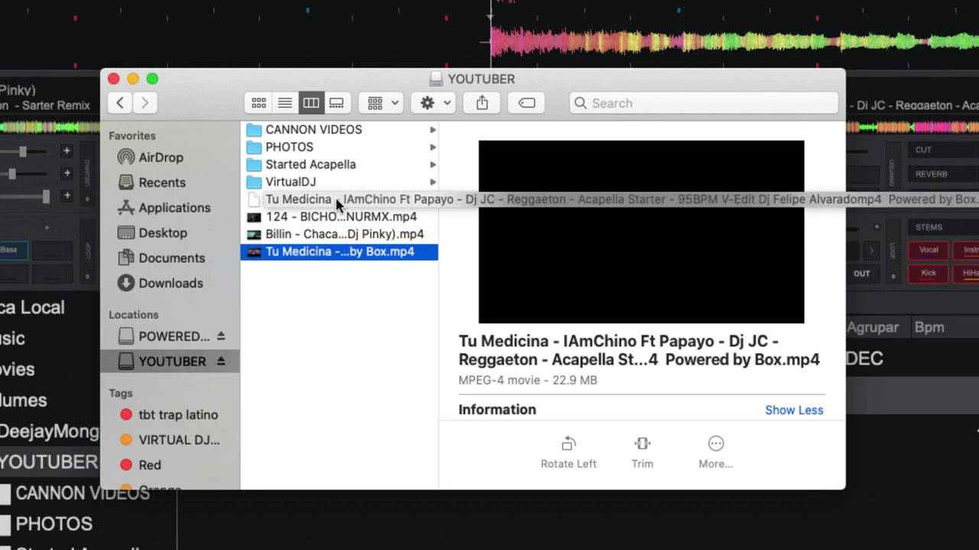
Examine the size and dates of the Tu Medicina .vdjstems file and close the Finder window.
{"action": "left_click", "coordinate": [336, 202]}
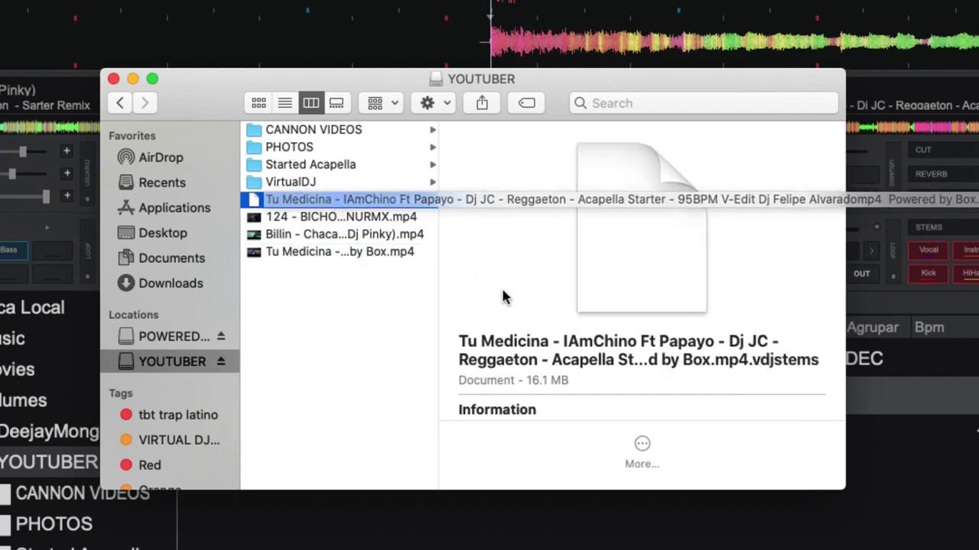
{"action": "scroll", "coordinate": [560, 308], "scroll_direction": "down", "scroll_amount": 5}
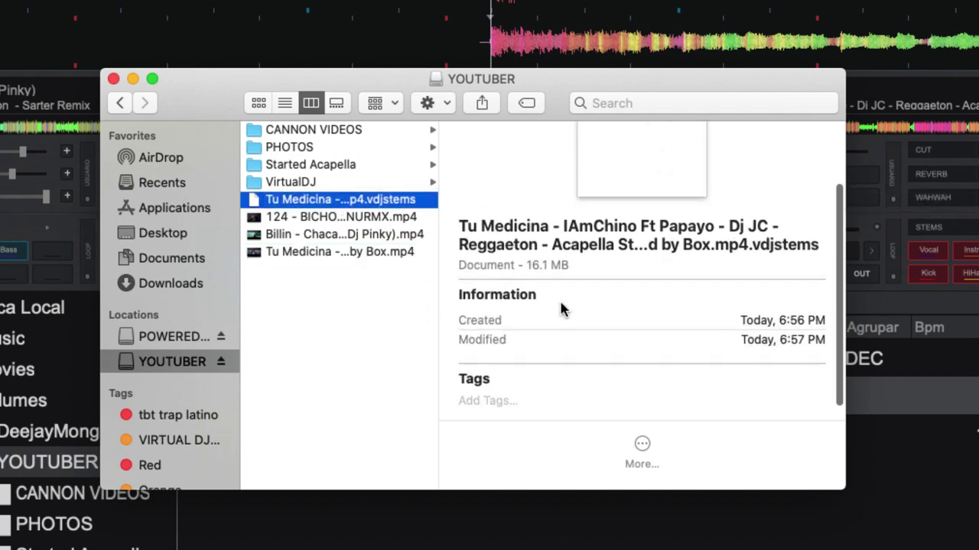
{"action": "scroll", "coordinate": [533, 323], "scroll_direction": "down", "scroll_amount": 2}
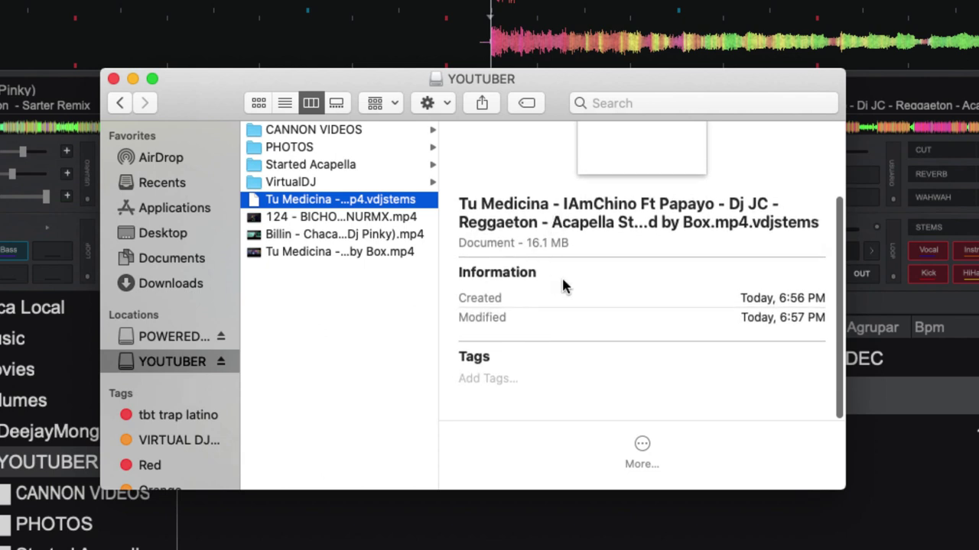
{"action": "scroll", "coordinate": [562, 283], "scroll_direction": "up", "scroll_amount": 3}
{"action": "scroll", "coordinate": [562, 283], "scroll_direction": "down", "scroll_amount": 3}
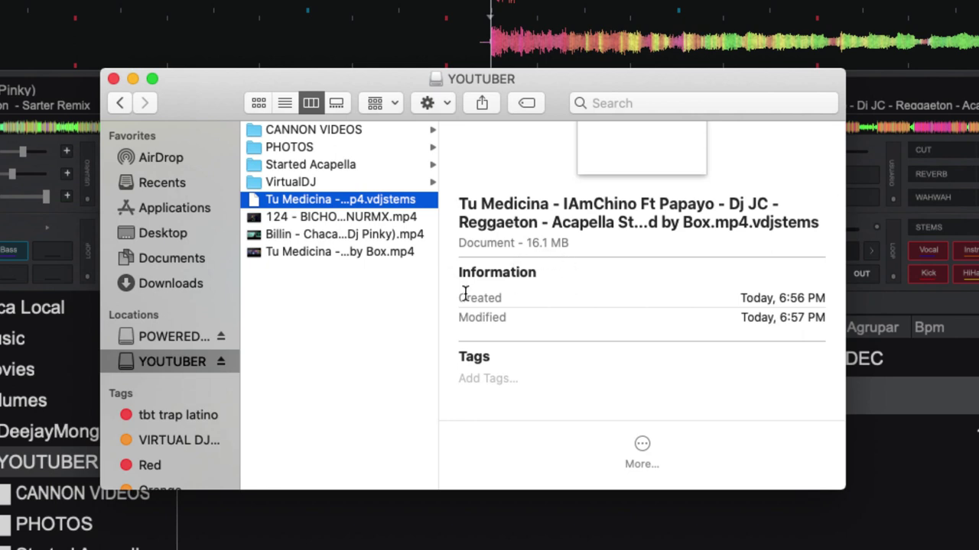
{"action": "scroll", "coordinate": [525, 332], "scroll_direction": "up", "scroll_amount": 5}
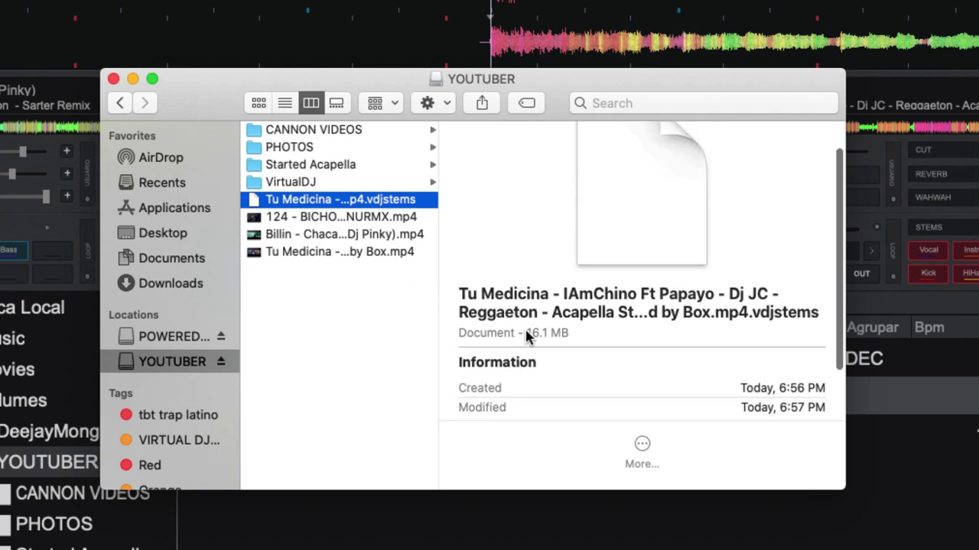
{"action": "scroll", "coordinate": [525, 334], "scroll_direction": "down", "scroll_amount": 5}
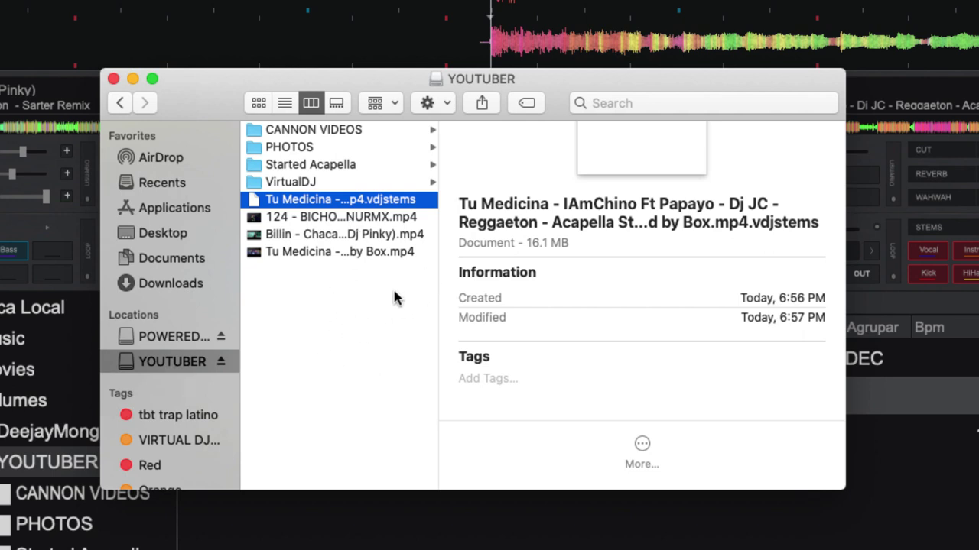
{"action": "left_click", "coordinate": [112, 79]}
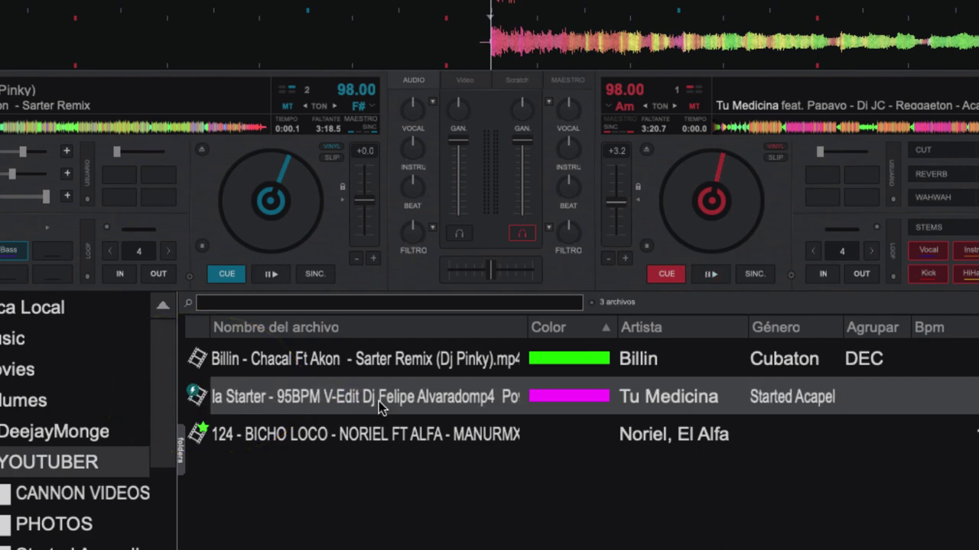
Load the Tu Medicina video onto deck A in place of the current track.
{"action": "left_click_drag", "start_coordinate": [493, 400], "coordinate": [147, 122]}
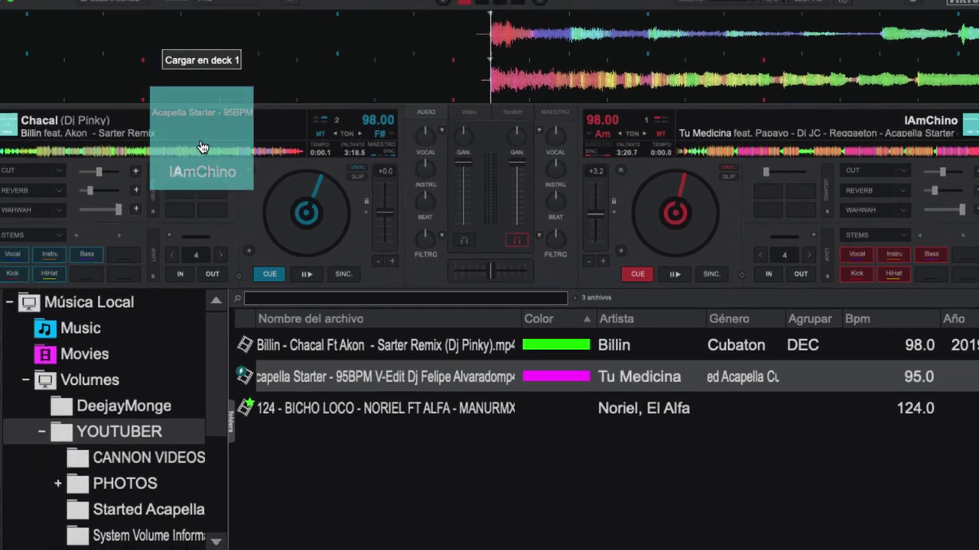
{"action": "left_click_drag", "start_coordinate": [202, 148], "coordinate": [206, 149]}
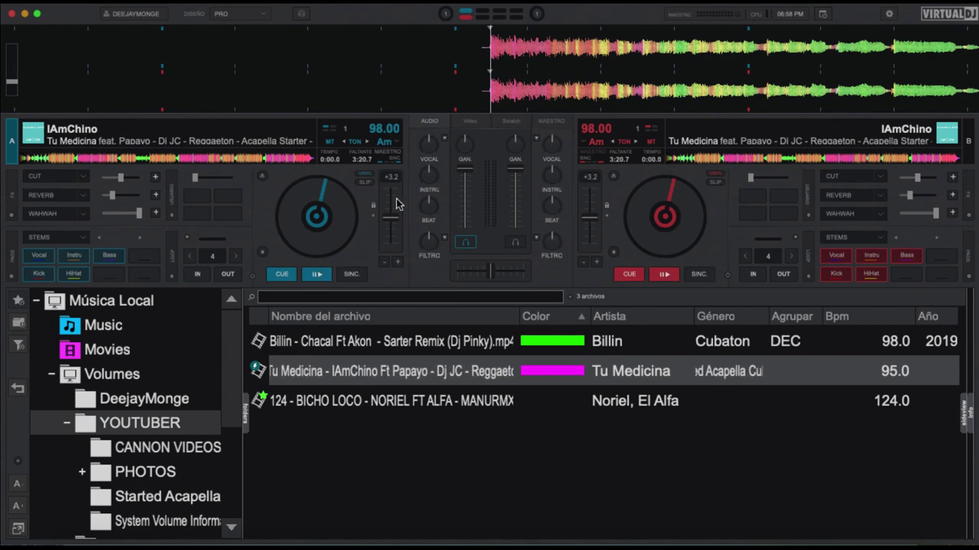
Set the precomputeStems performance option to Only use precomputed and close the settings.
{"action": "left_click", "coordinate": [888, 15]}
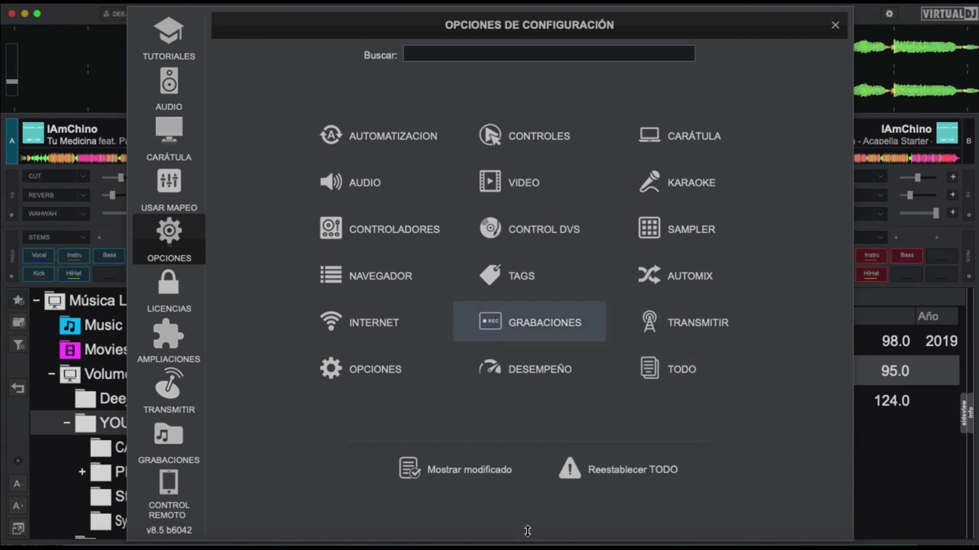
{"action": "left_click", "coordinate": [537, 370]}
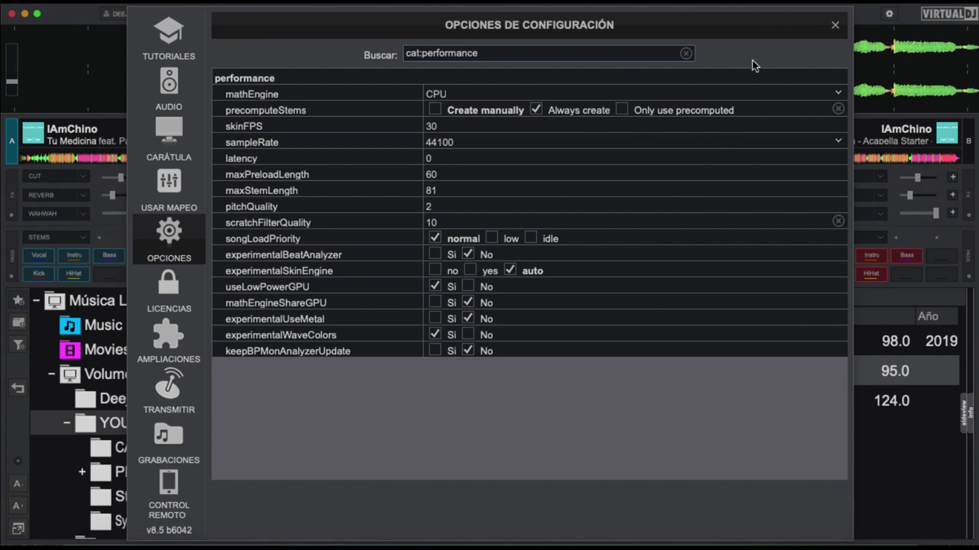
{"action": "left_click", "coordinate": [621, 110]}
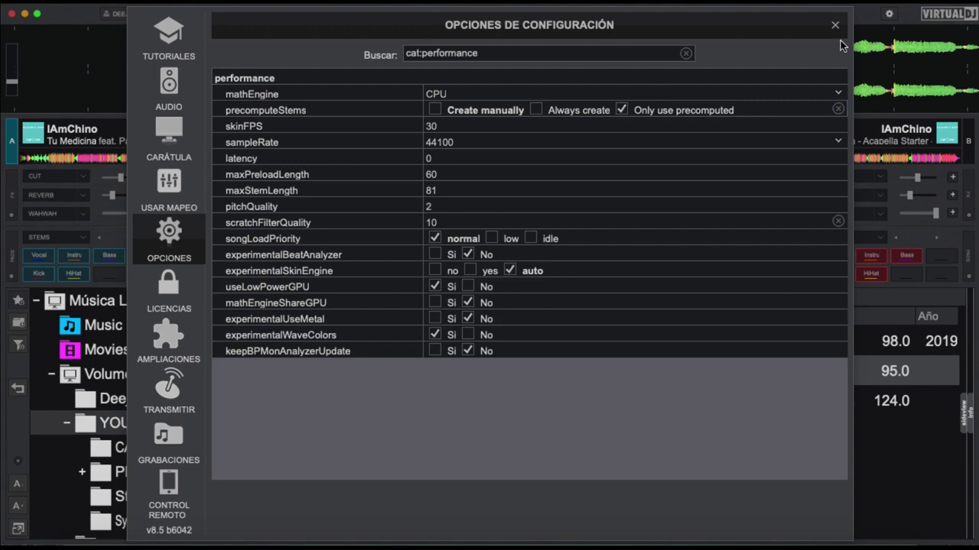
{"action": "left_click", "coordinate": [835, 27]}
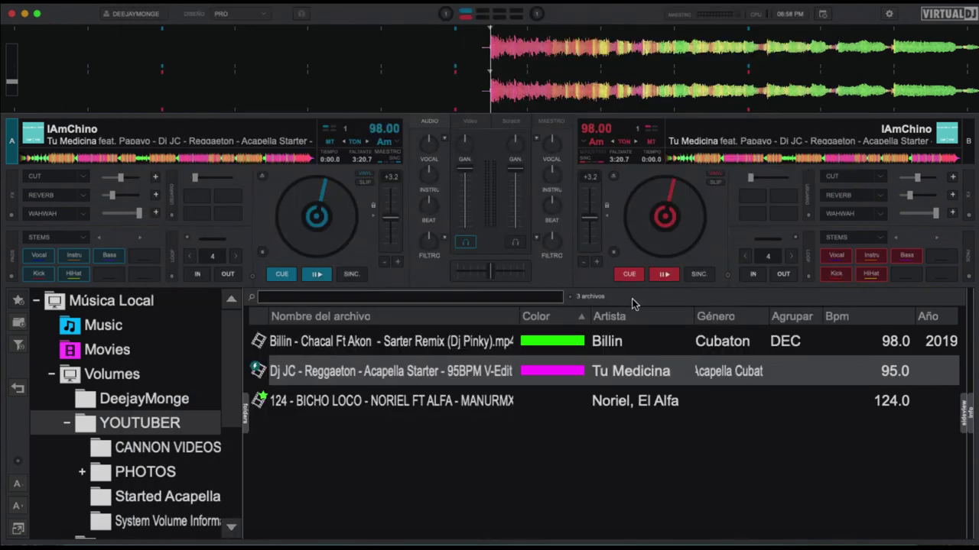
Load the 124 - BICHO LOCO video onto deck B in place of the current track.
{"action": "left_click", "coordinate": [365, 409]}
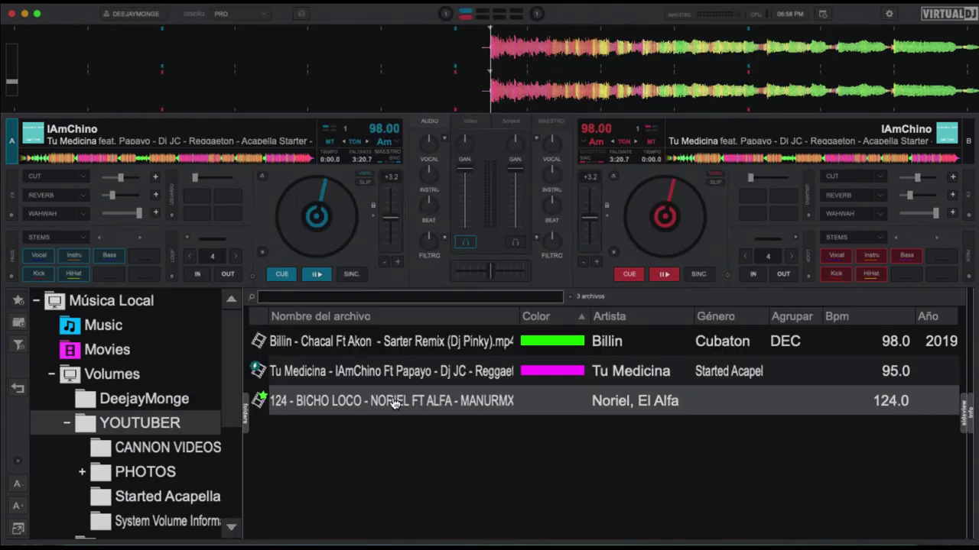
{"action": "left_click_drag", "start_coordinate": [364, 409], "coordinate": [738, 149]}
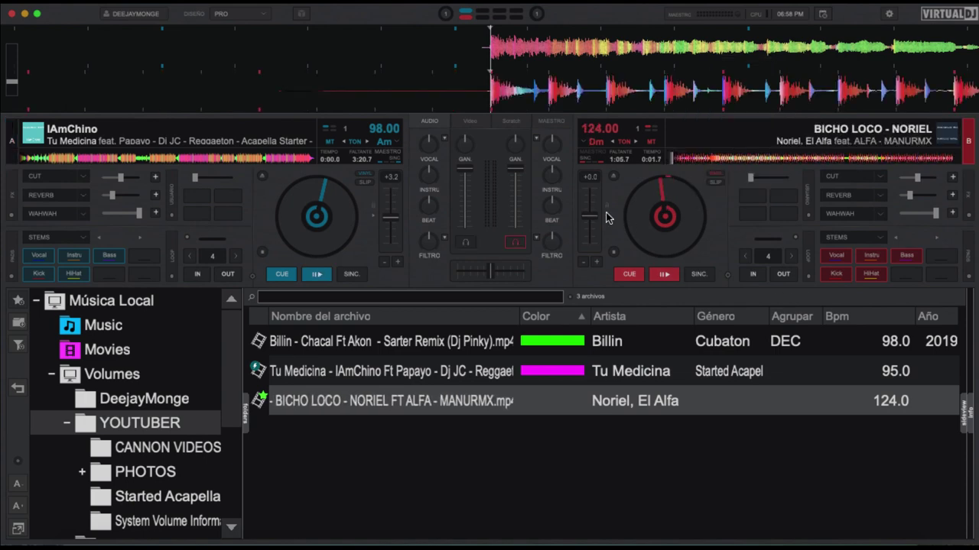
{"action": "left_click", "coordinate": [514, 243]}
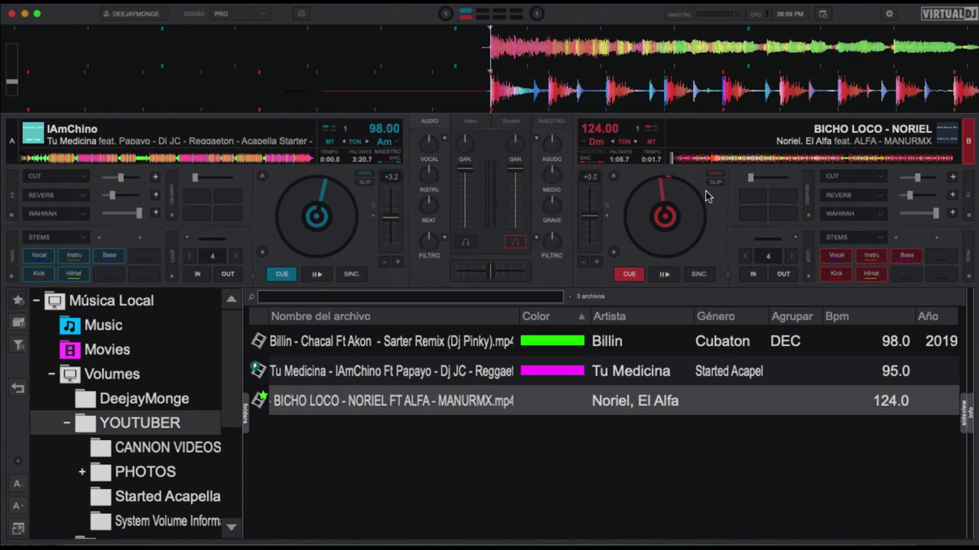
{"action": "key", "text": "Left"}
{"action": "key", "text": "Left"}
{"action": "key", "text": "Left"}
{"action": "key", "text": "Left"}
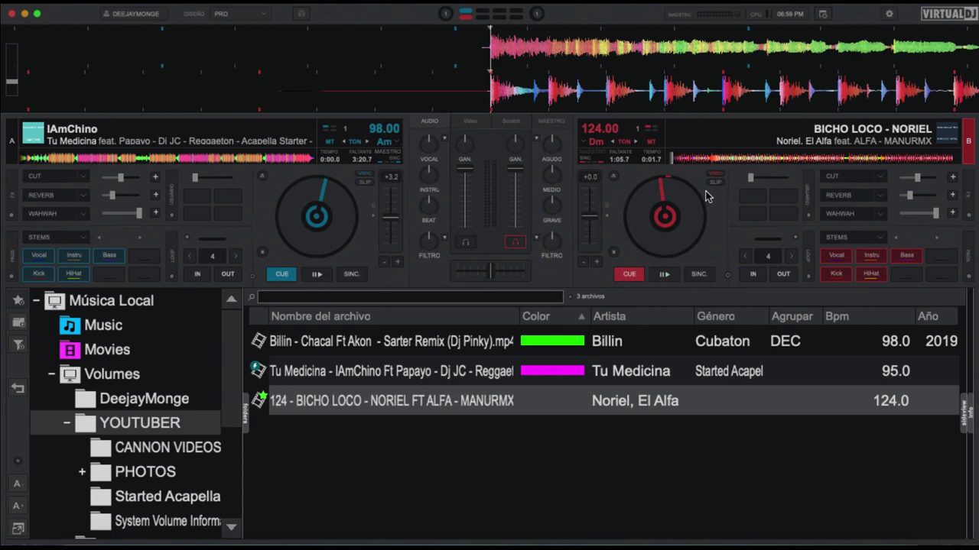
{"action": "key", "text": "Delete"}
{"action": "key", "text": "Delete"}
{"action": "key", "text": "Delete"}
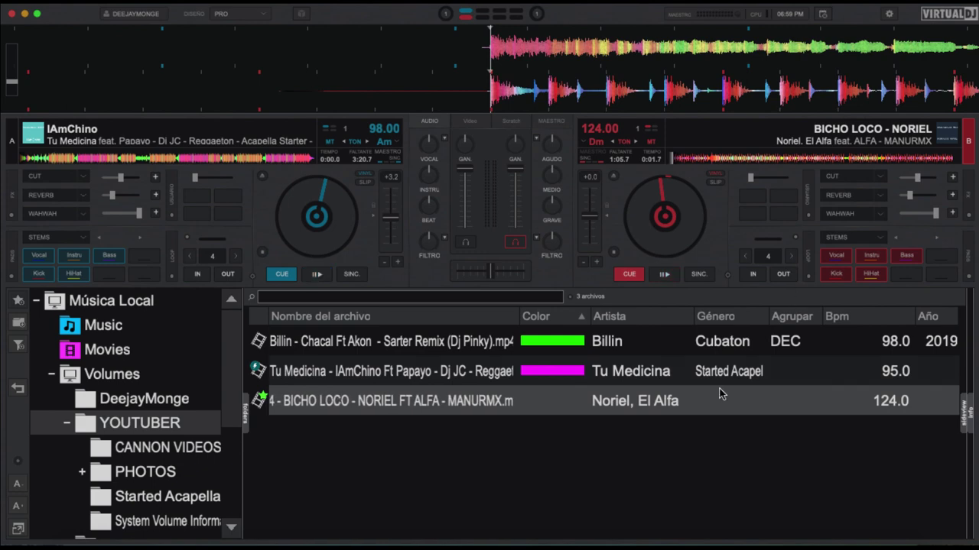
{"action": "key", "text": "Right"}
{"action": "key", "text": "Right"}
{"action": "key", "text": "Left"}
{"action": "key", "text": "Left"}
{"action": "key", "text": "Left"}
{"action": "key", "text": "Left"}
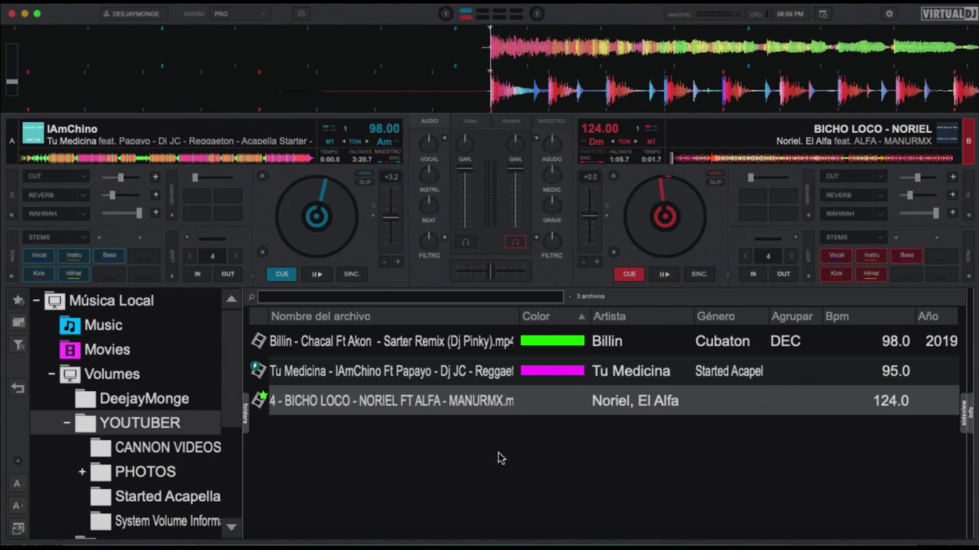
Load the Billin - Chacal Ft Akon video onto deck A in place of Tu Medicina.
{"action": "left_click_drag", "start_coordinate": [406, 345], "coordinate": [151, 145]}
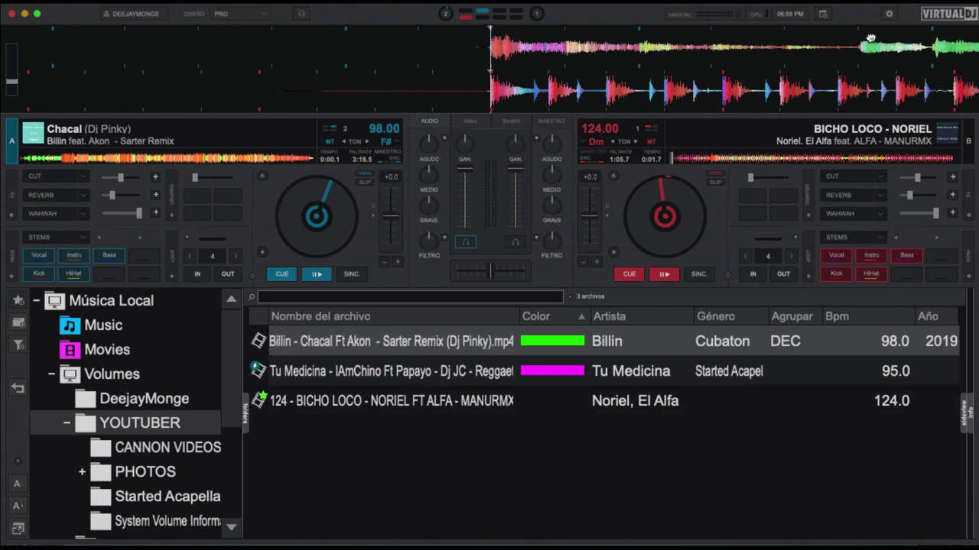
Switch the precomputeStems performance option to Create manually and close the settings.
{"action": "left_click", "coordinate": [889, 13]}
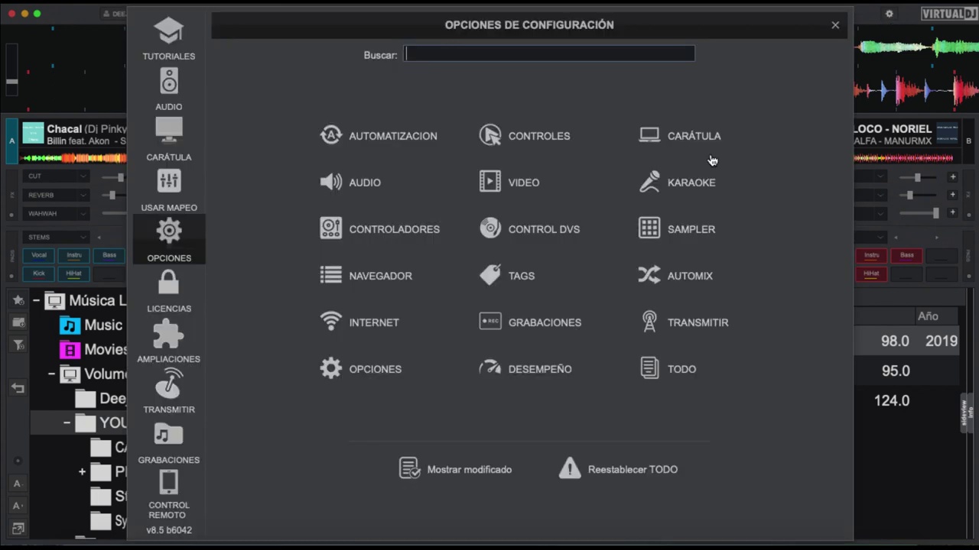
{"action": "left_click", "coordinate": [520, 374]}
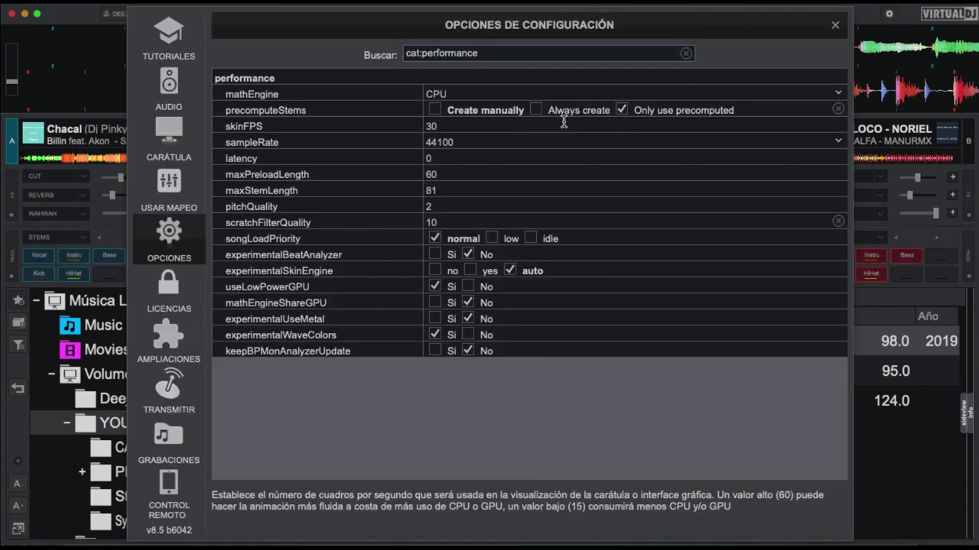
{"action": "left_click", "coordinate": [435, 111]}
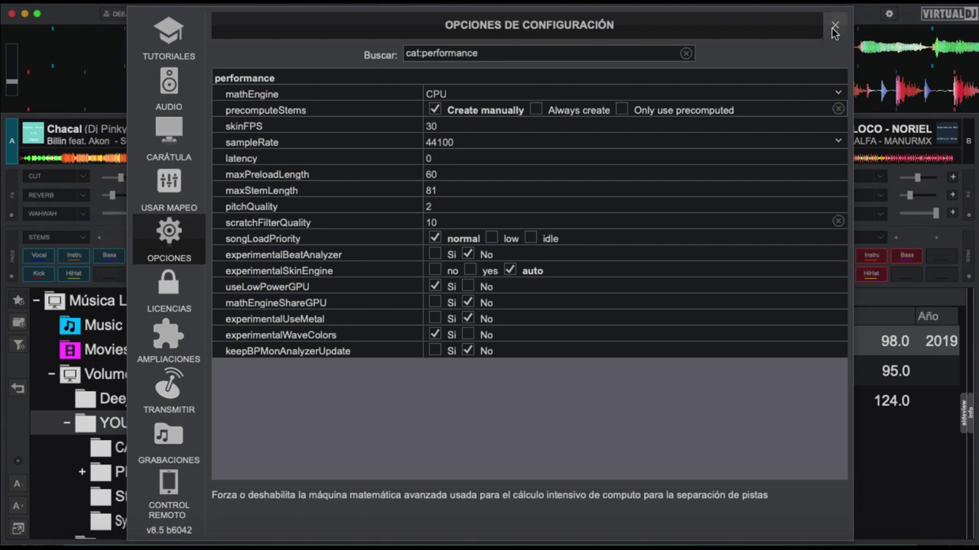
{"action": "left_click", "coordinate": [833, 28]}
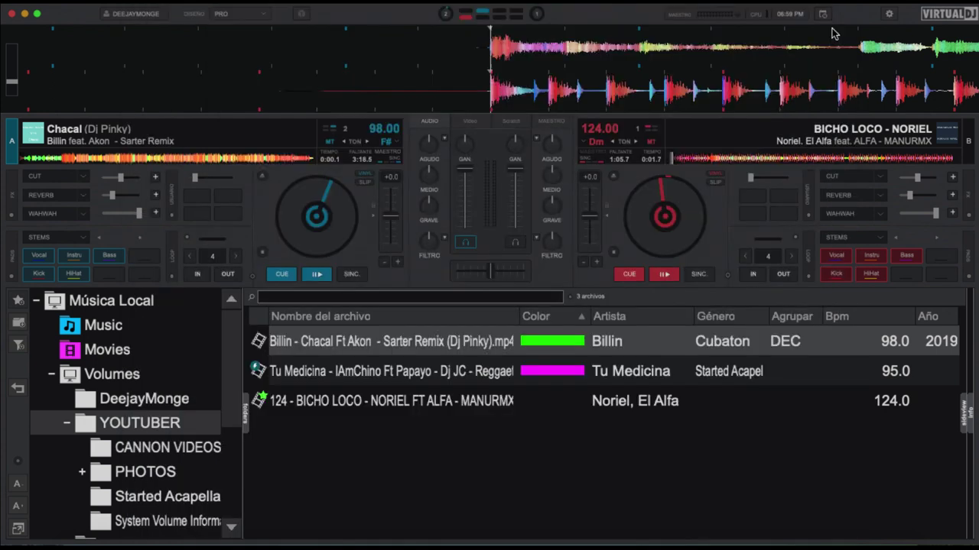